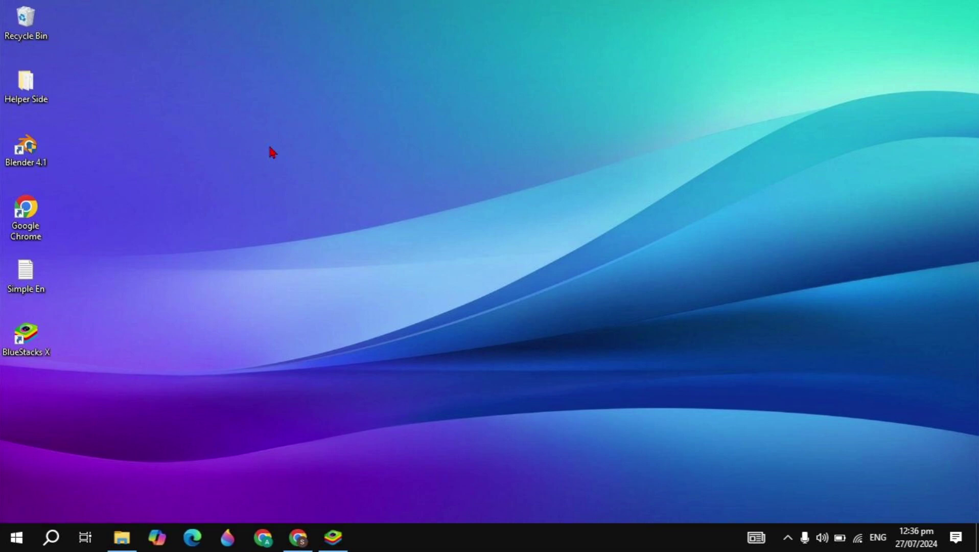
- Search for 'steam' and reveal the Steam shortcut's Start Menu folder via Open file location
click(51, 537)
text(ste)
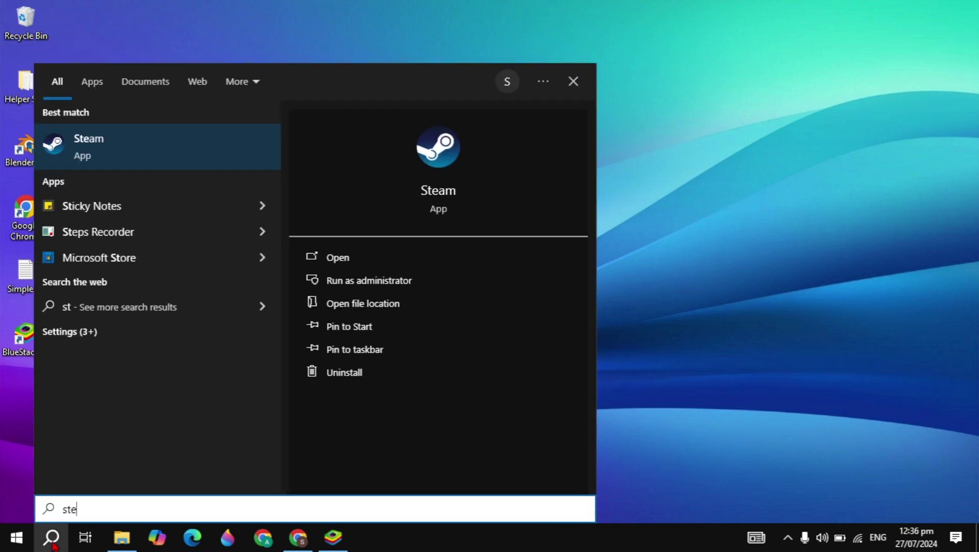
text(am)
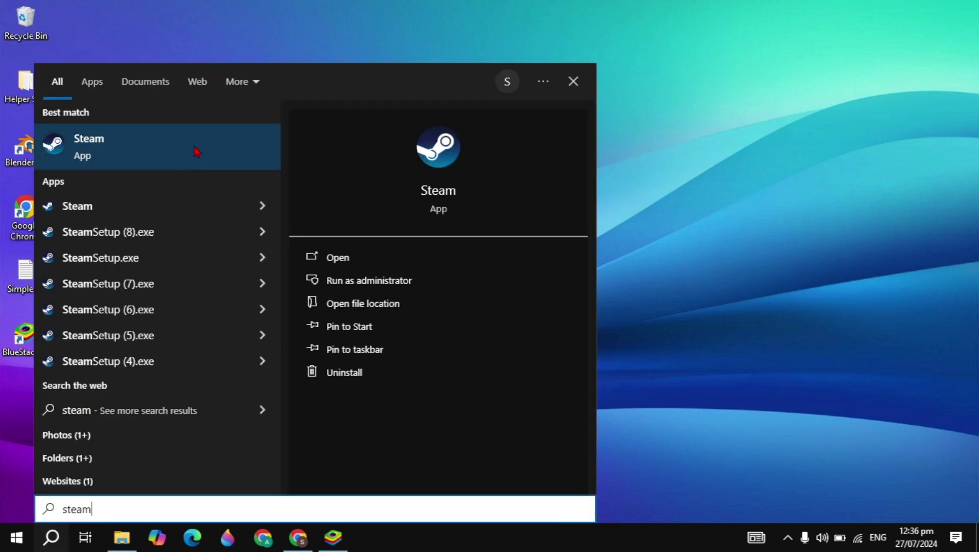
right_click(195, 151)
click(257, 191)
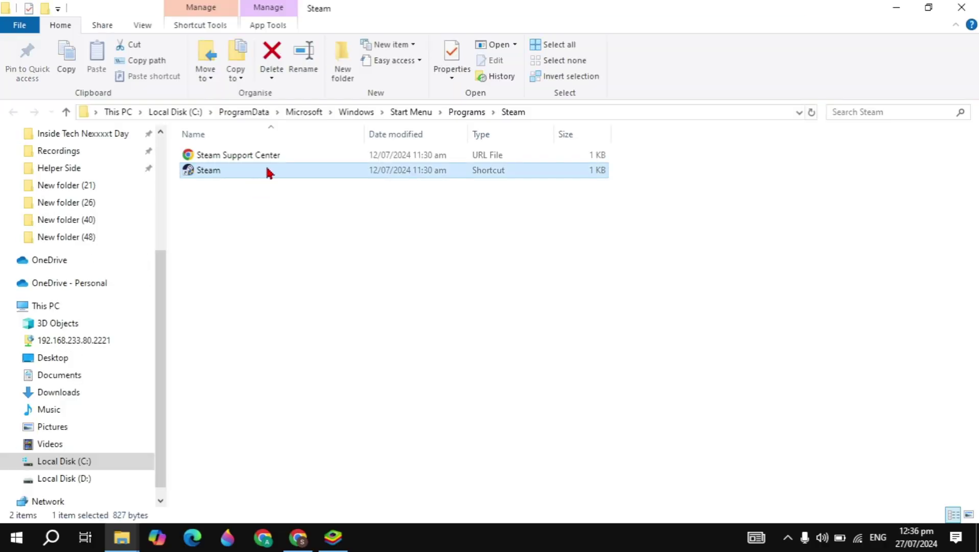
- Go from the Steam shortcut to its Program Files install folder and select SteamUI.dll
right_click(269, 177)
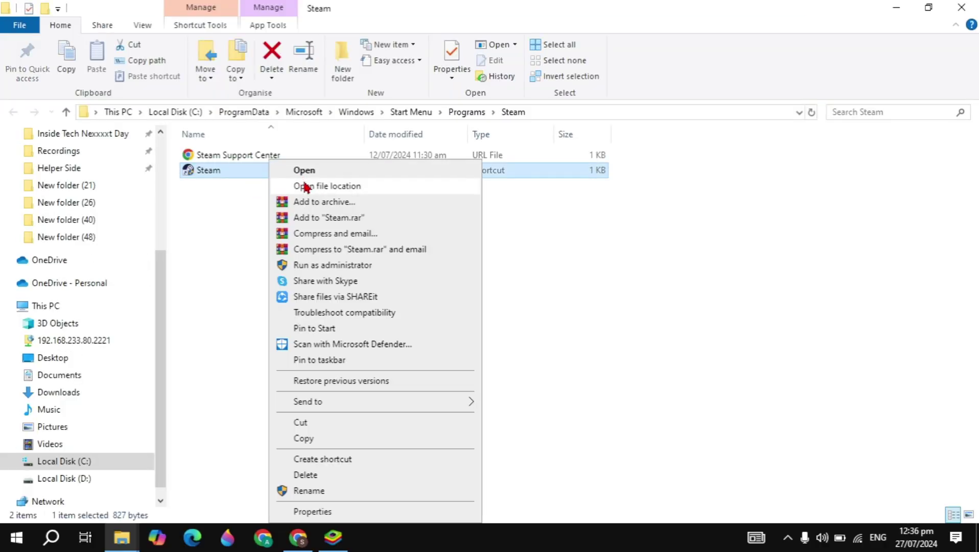
click(317, 189)
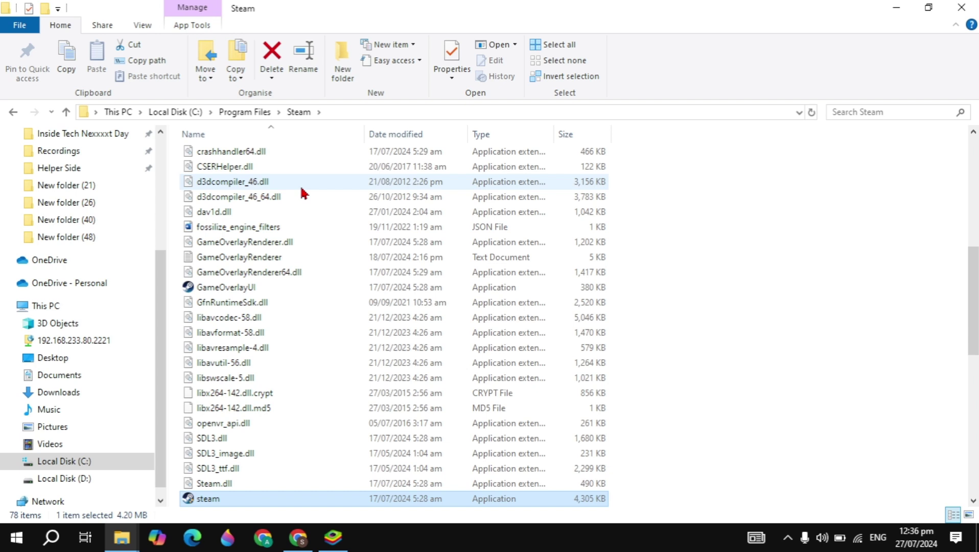
scroll(306, 344, down, 7)
key(ctrl+f)
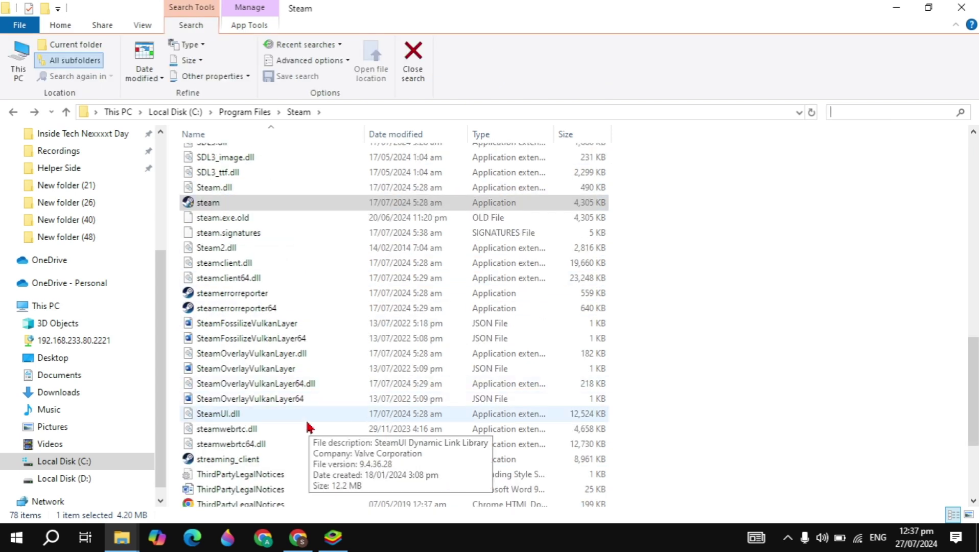
click(307, 419)
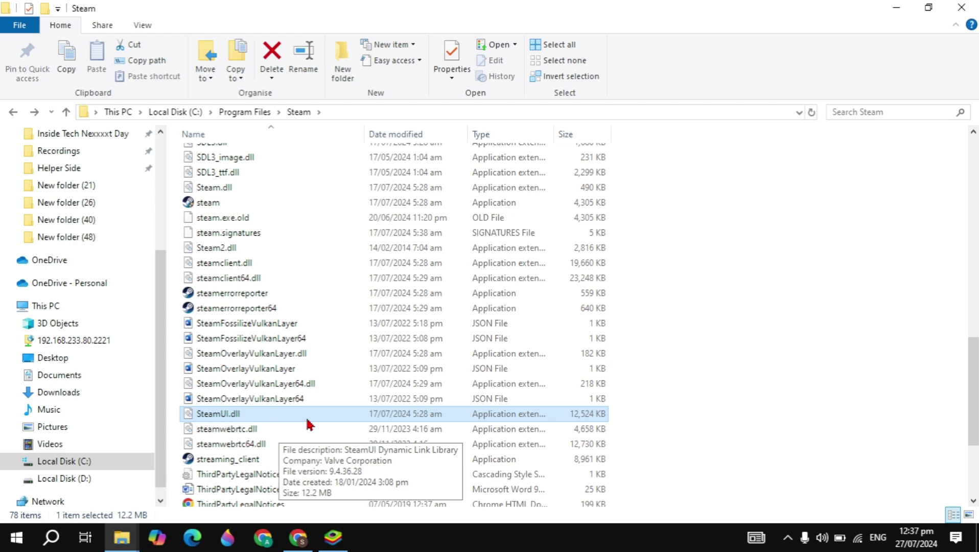
- Switch to Chrome and load dll-files.com in a new tab
click(297, 538)
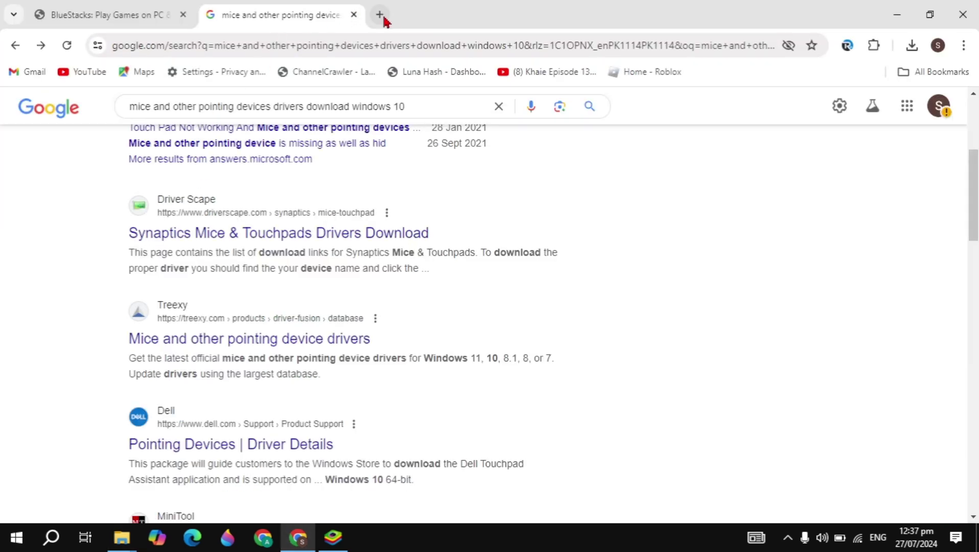
click(382, 17)
click(413, 45)
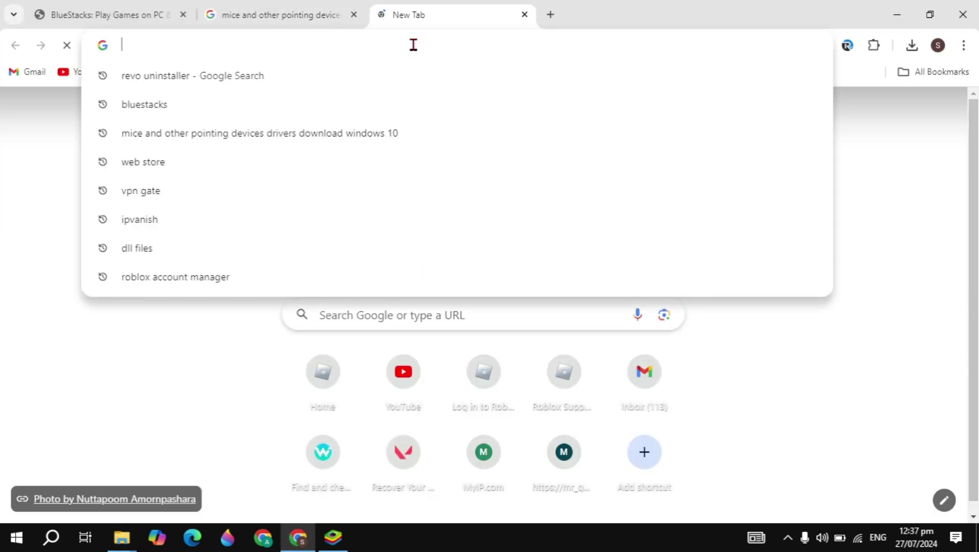
text(dll-files.com)
key(Return)
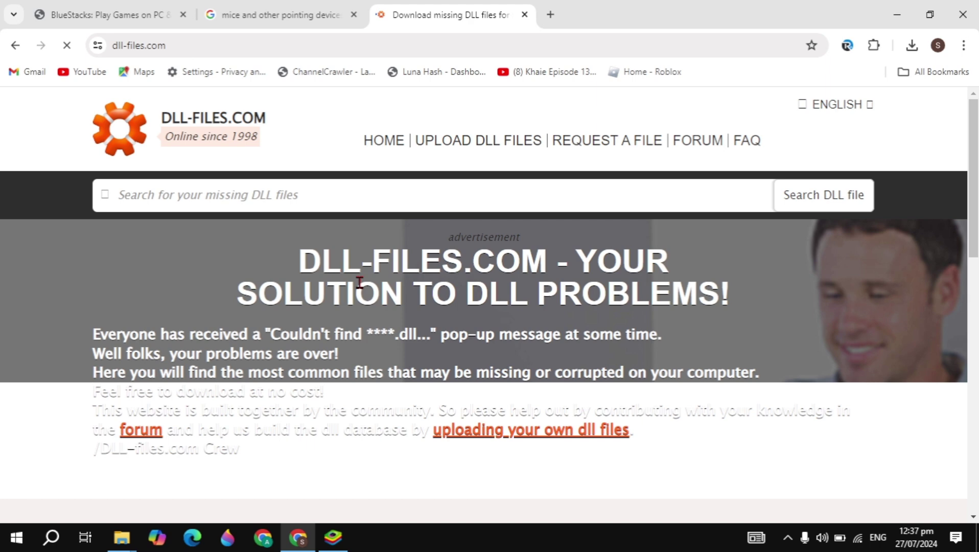
- Search DLL-files.com for steamui.dll and bring up its download page
click(231, 205)
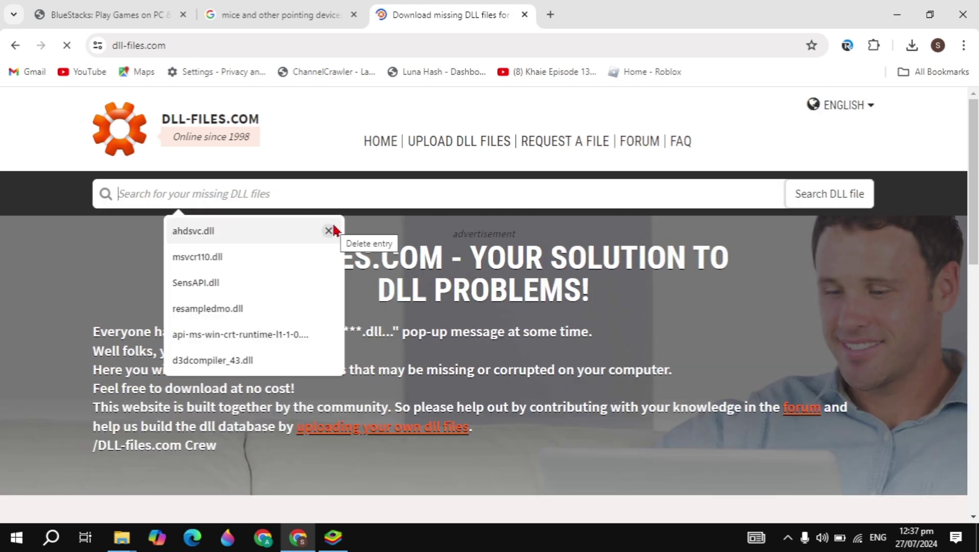
text(ste)
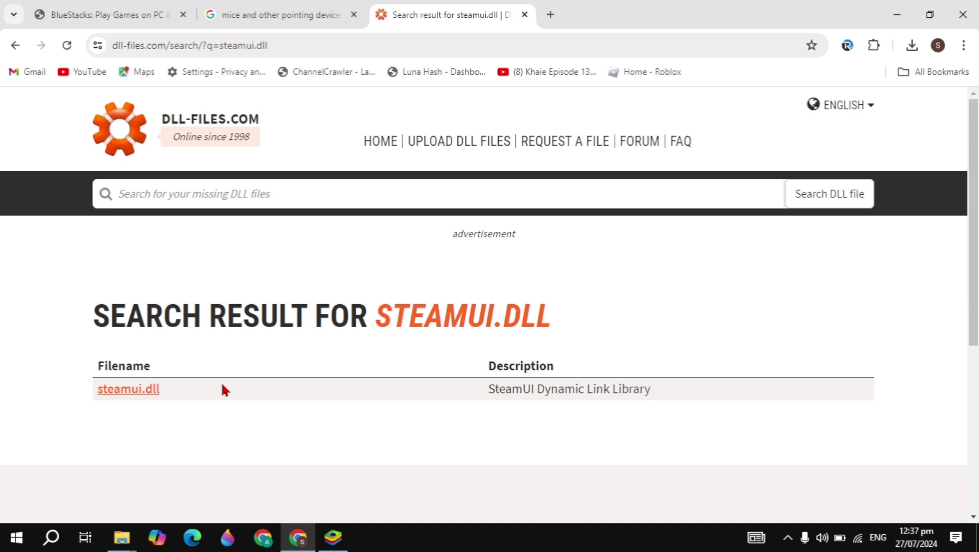
click(110, 392)
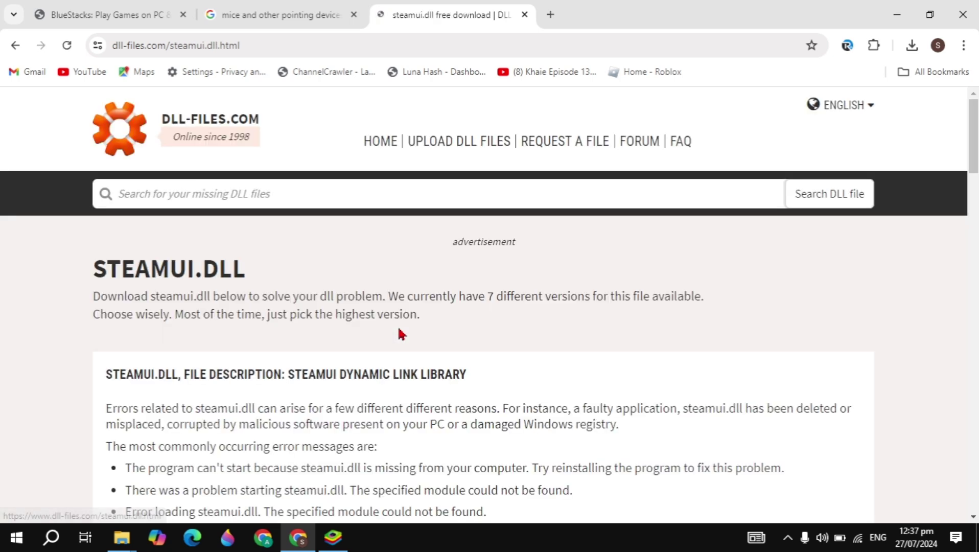
scroll(400, 335, down, 5)
scroll(400, 335, down, 2)
scroll(193, 354, up, 2)
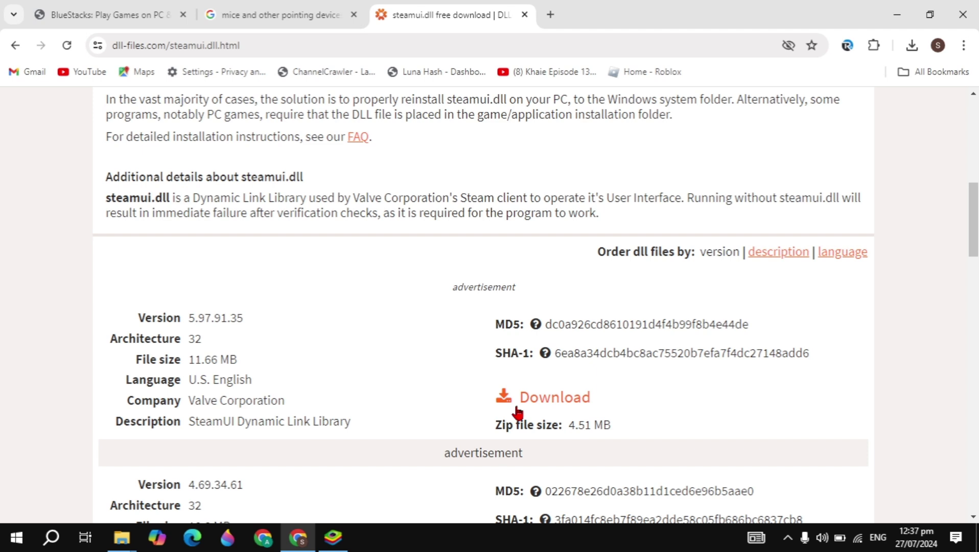
- Download steamui.dll version 5.97.91.35 and shrink Chrome to a smaller window
click(563, 399)
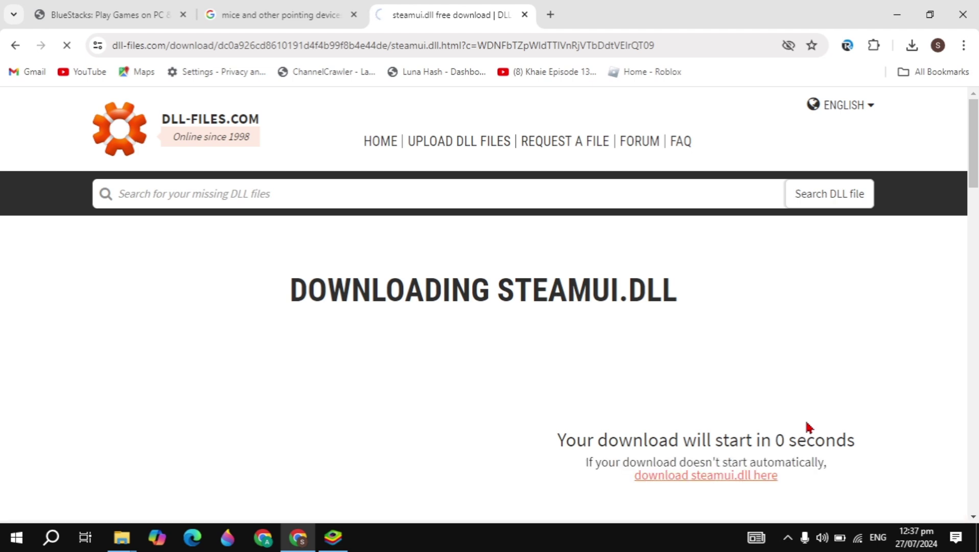
click(913, 48)
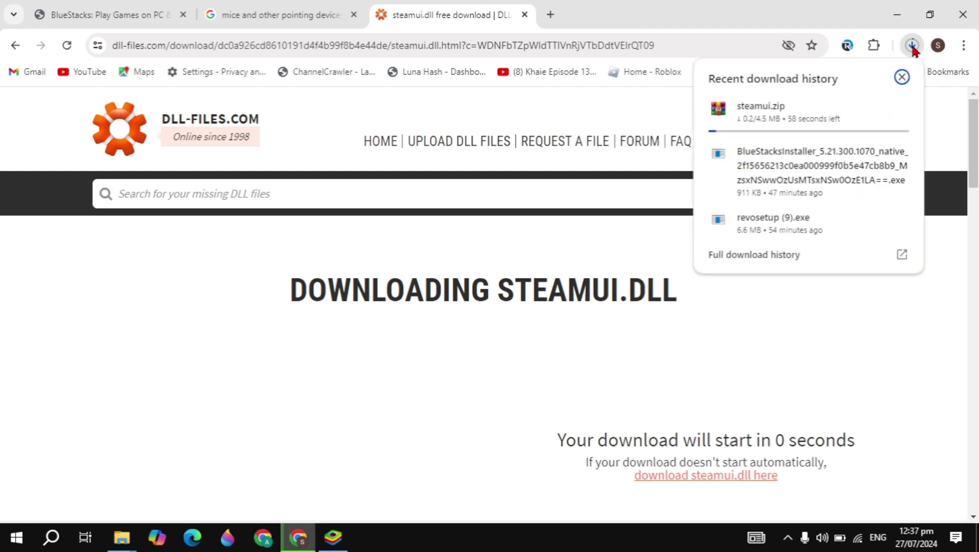
click(929, 14)
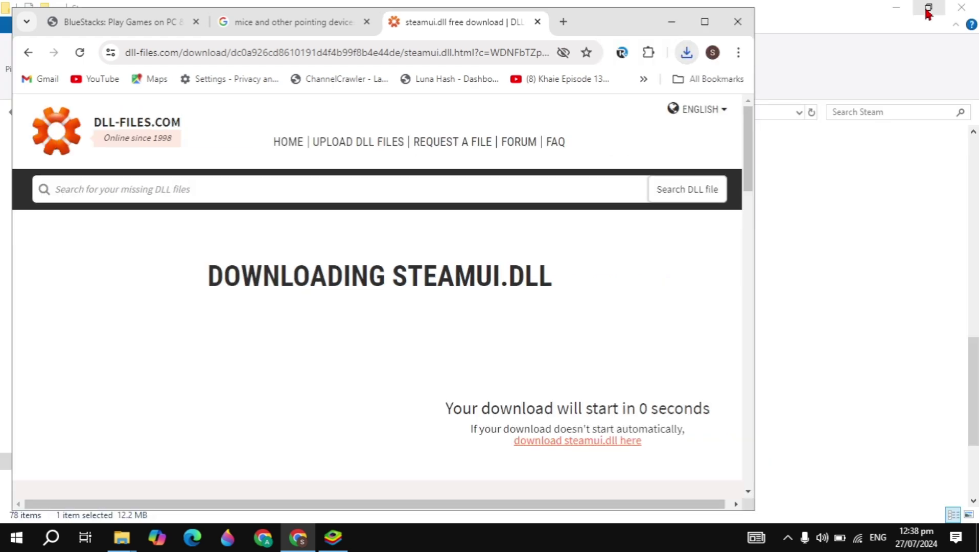
- Move the downloaded steamui.zip from Chrome's downloads panel onto the desktop
click(896, 7)
click(686, 52)
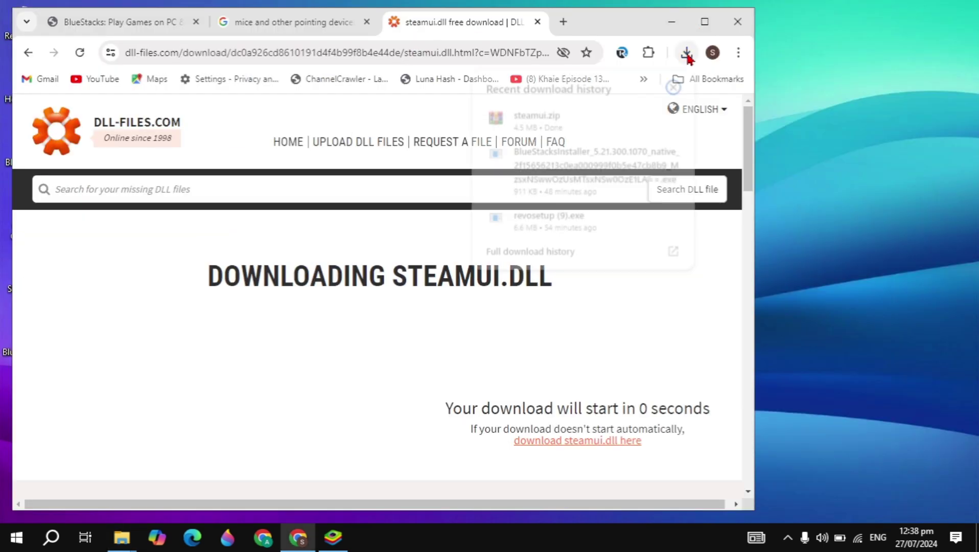
drag(503, 116, 793, 146)
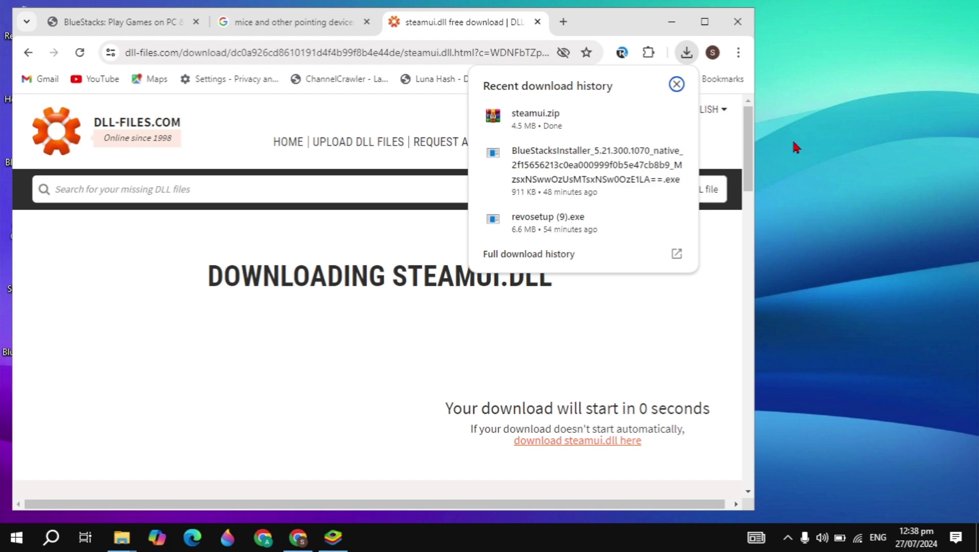
- Extract steamui.zip onto the desktop and delete the extracted README
click(670, 24)
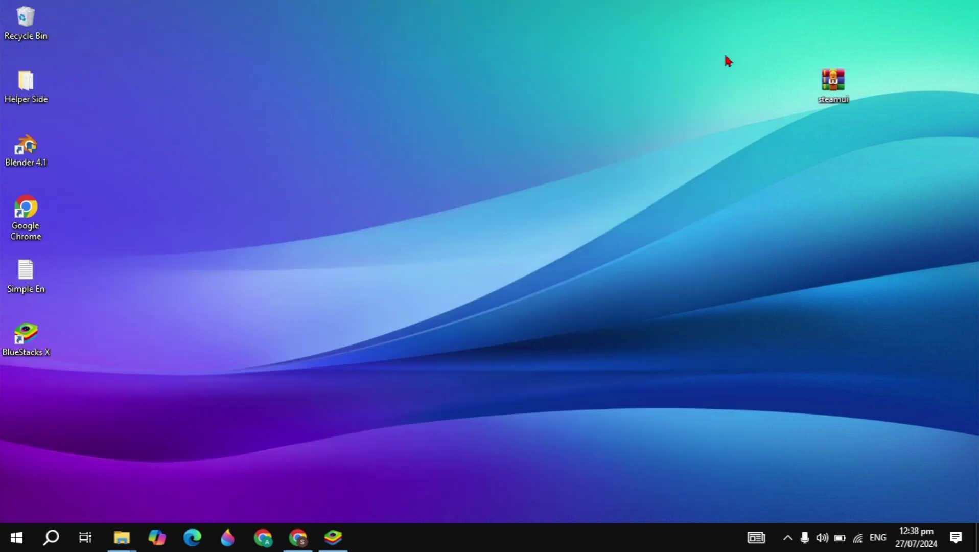
right_click(834, 92)
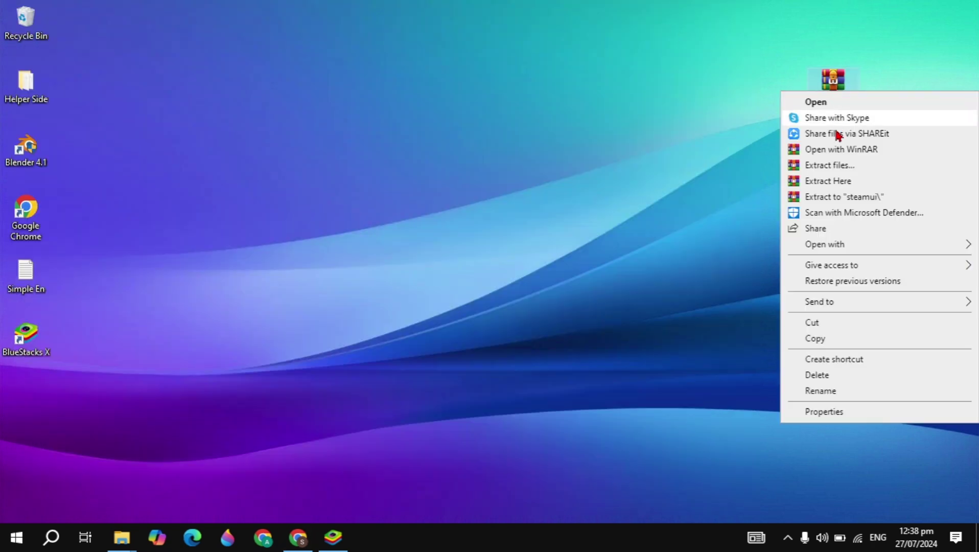
click(835, 182)
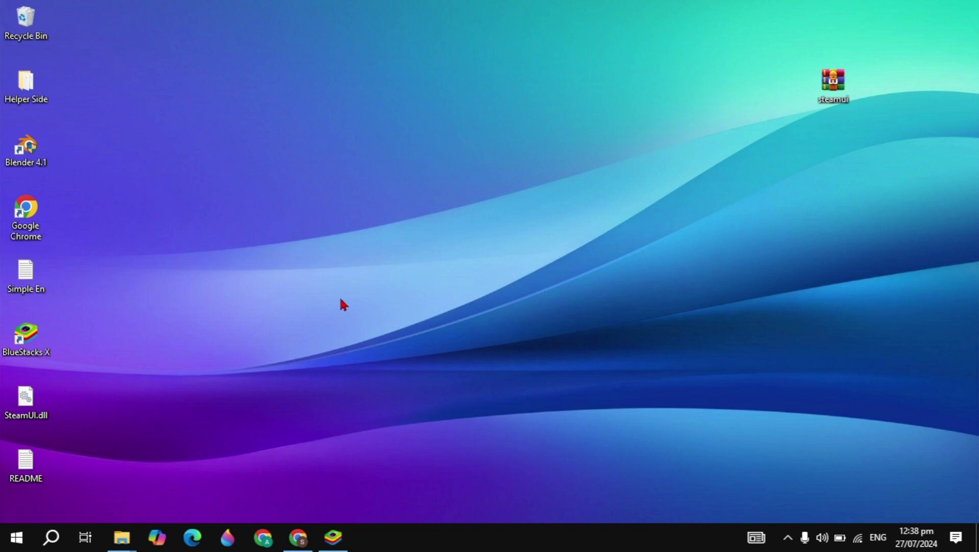
click(16, 463)
key(Delete)
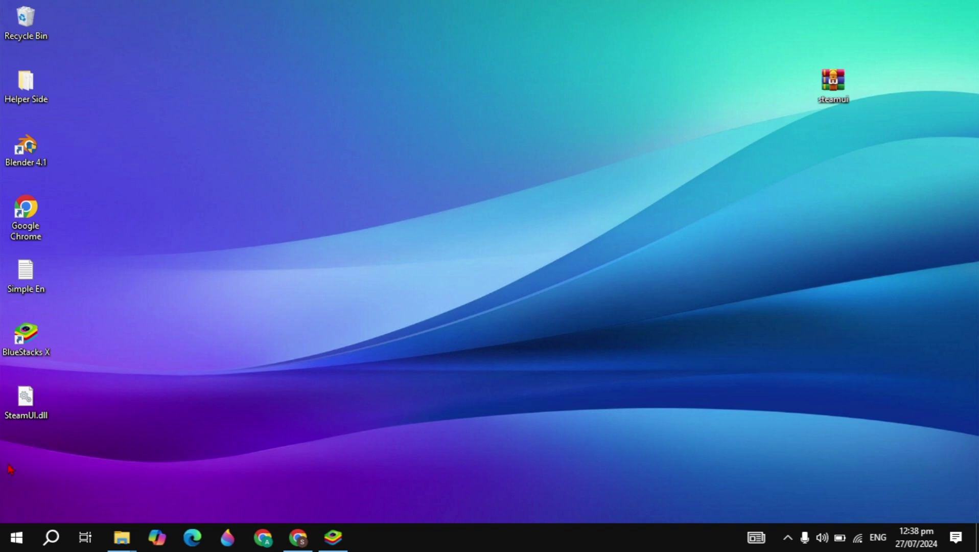
- Move SteamUI.dll to the middle of the desktop and copy it
drag(27, 413, 277, 200)
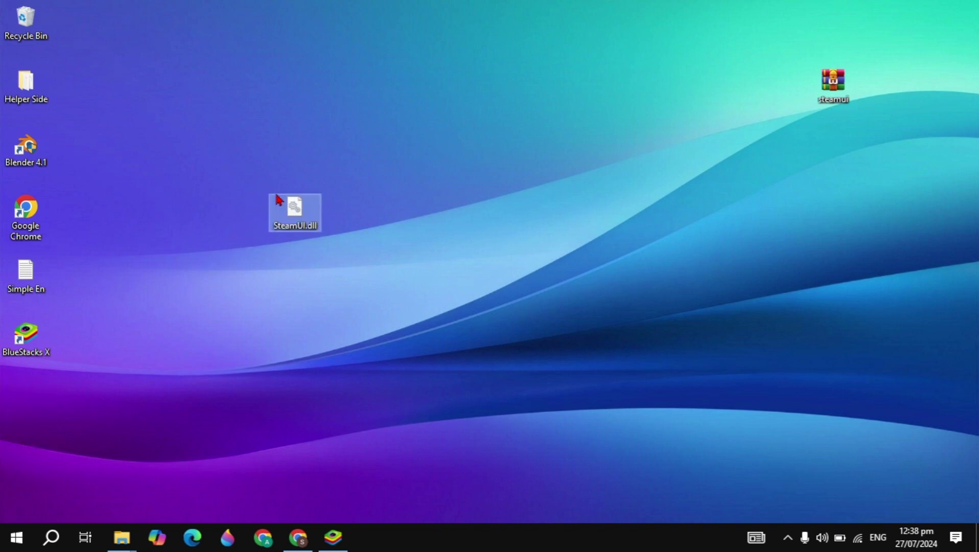
right_click(277, 199)
click(254, 236)
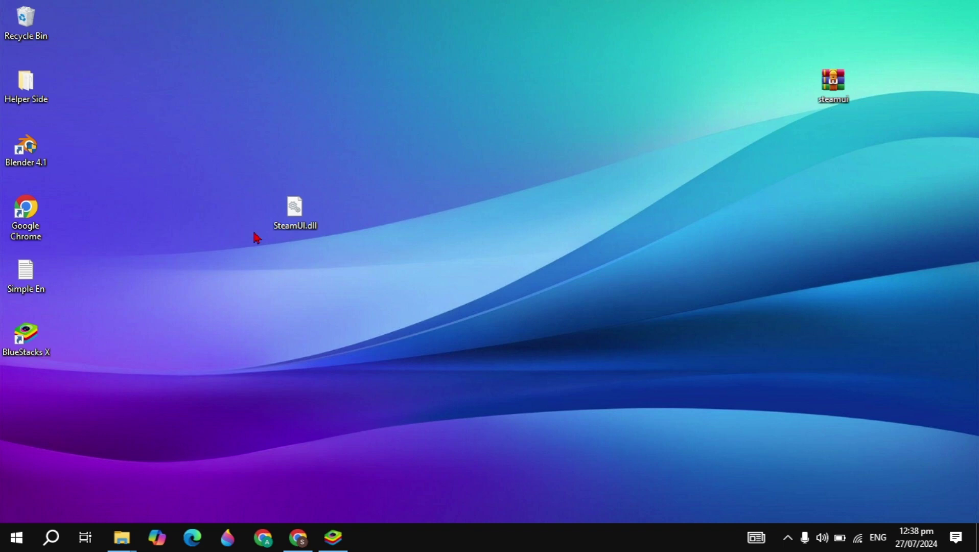
right_click(309, 220)
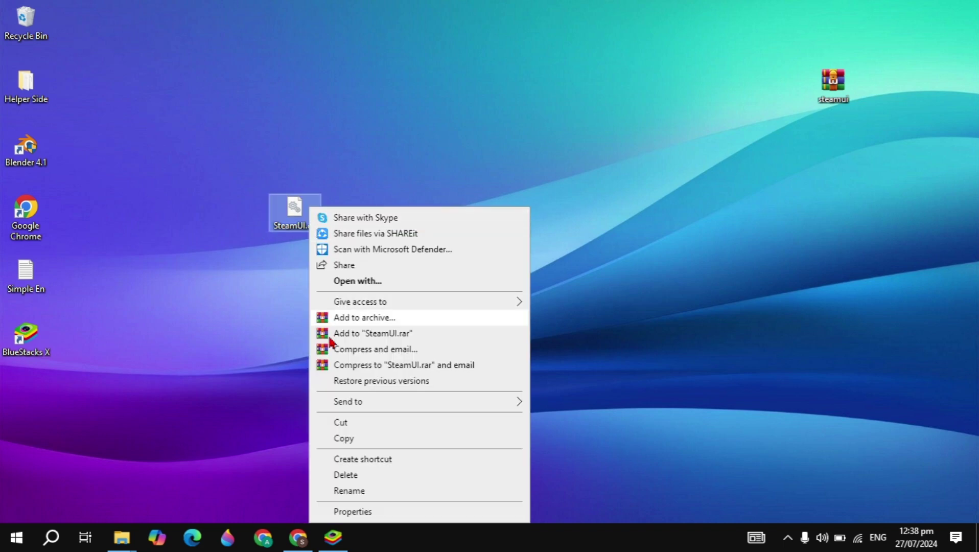
click(353, 437)
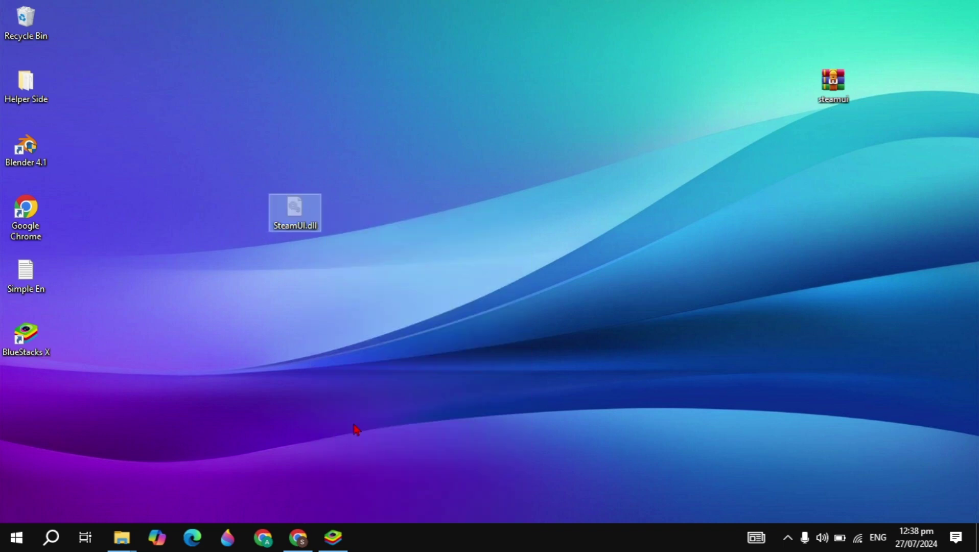
mouse_move(122, 537)
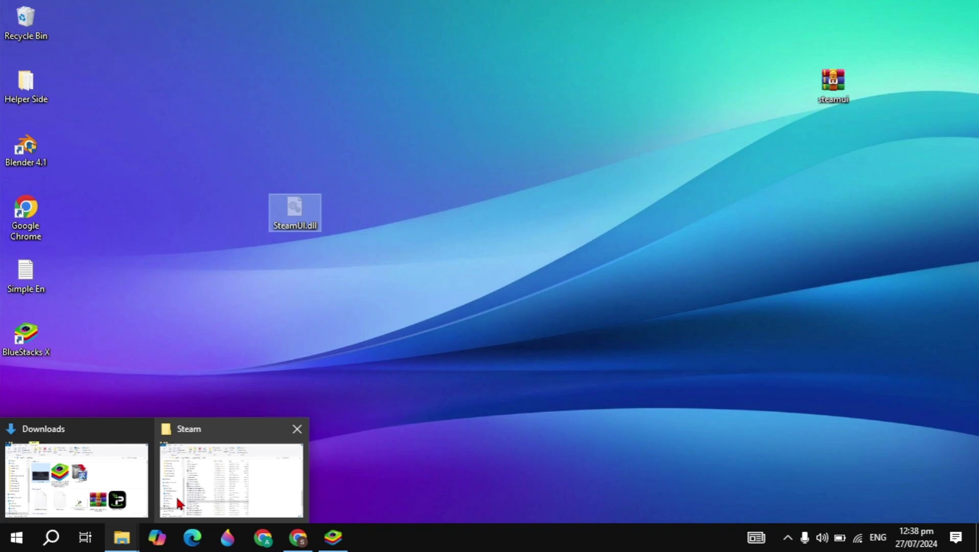
- Paste SteamUI.dll into Steam's Program Files folder, replacing the old copy, and minimise Explorer
click(209, 483)
right_click(704, 368)
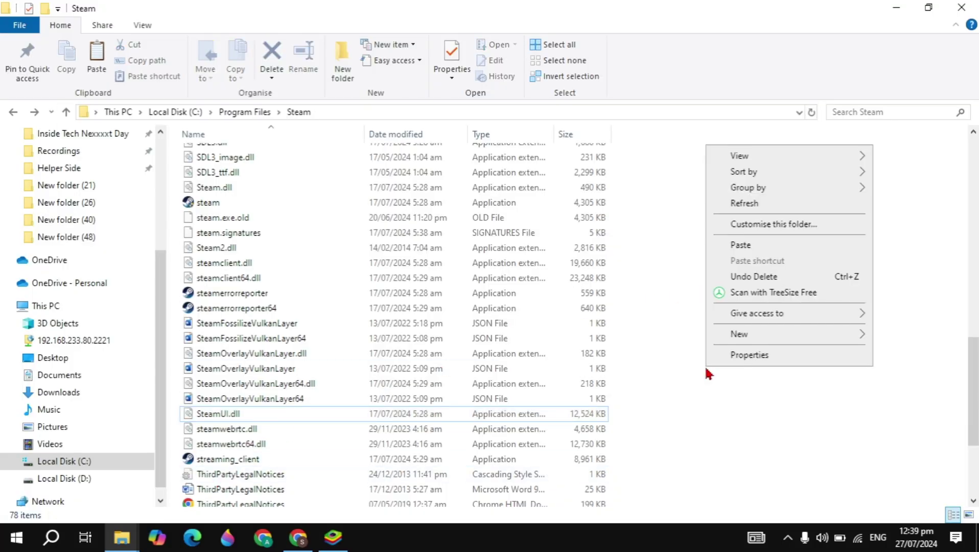
click(808, 253)
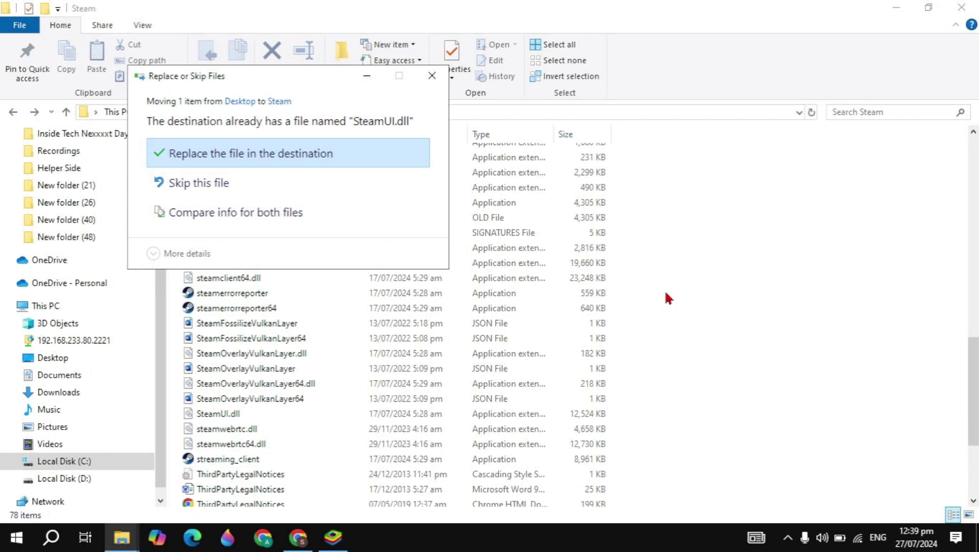
click(431, 76)
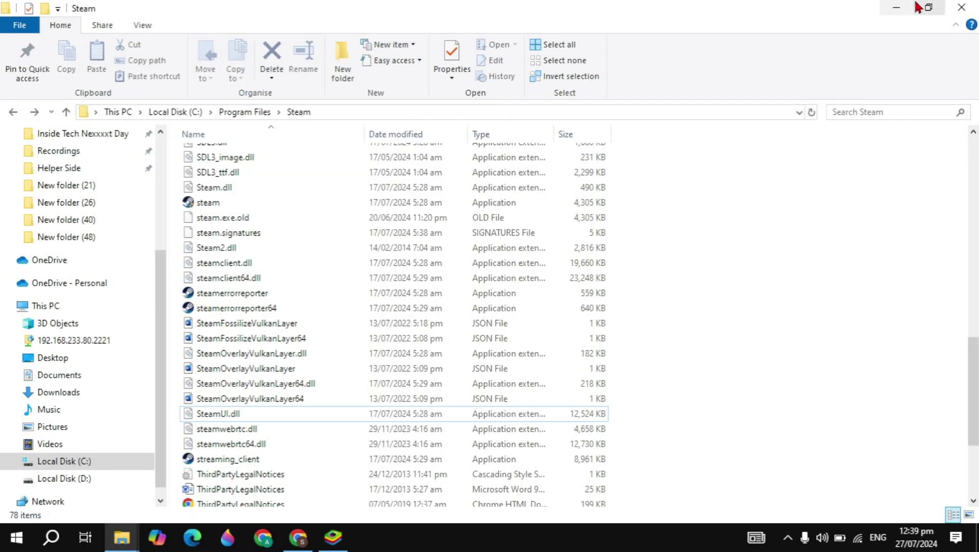
click(894, 8)
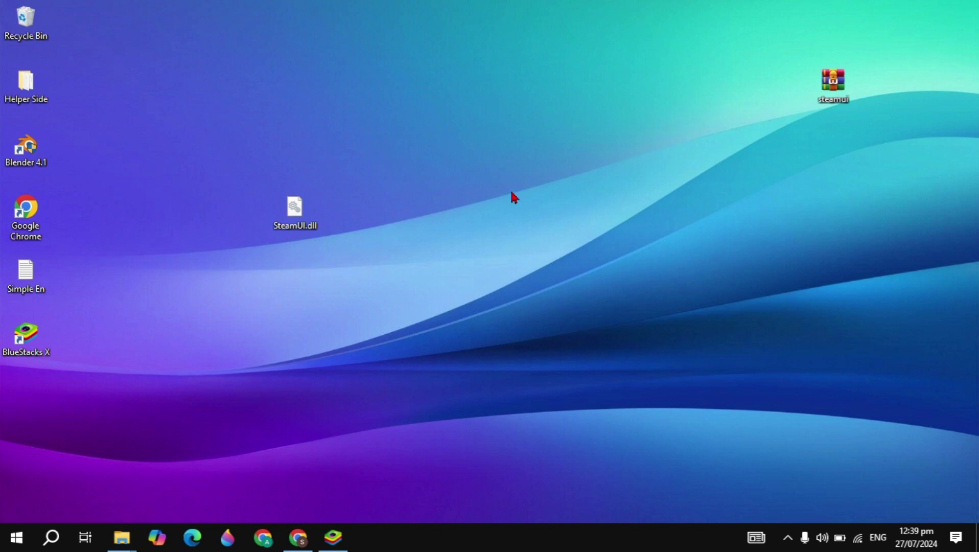
- Search for 'steam', reveal its Start Menu shortcut folder and bring up the shortcut's options
click(51, 538)
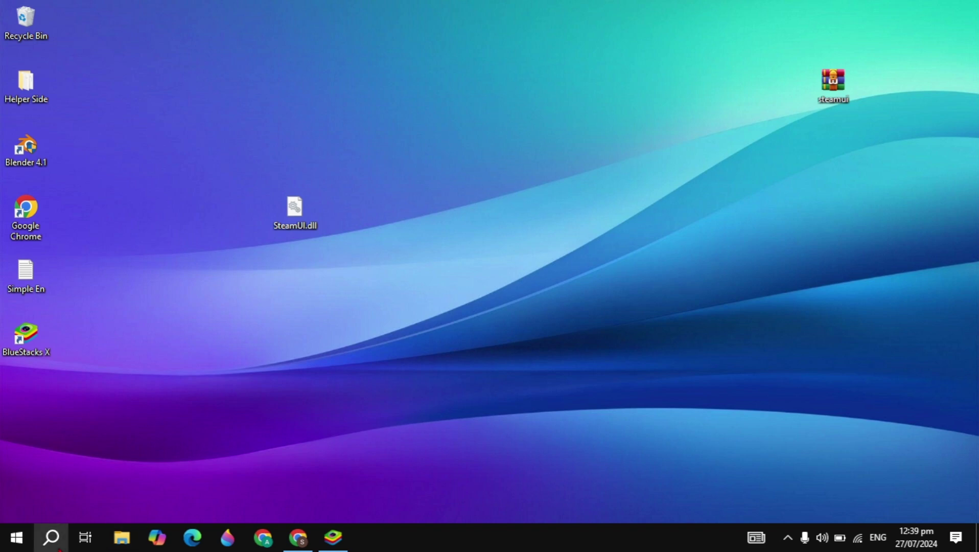
text(steam)
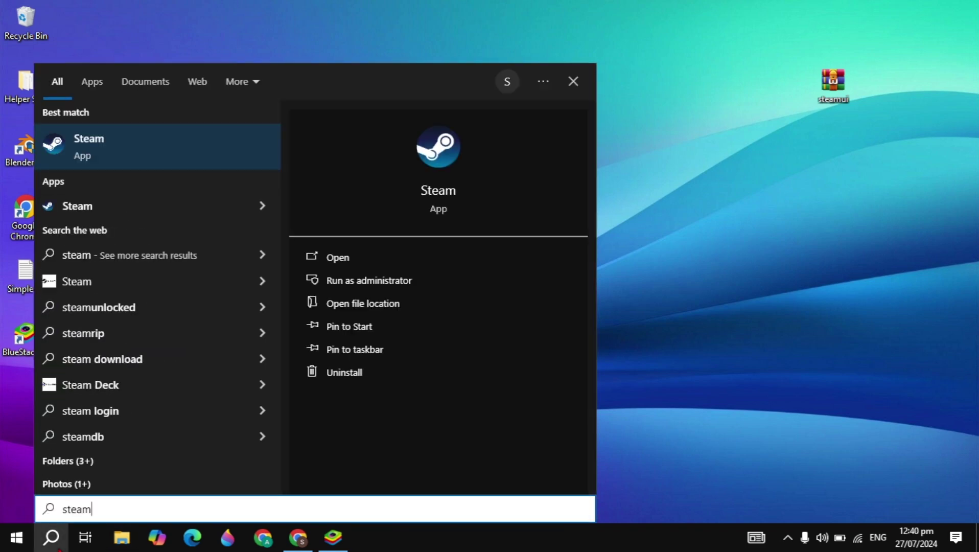
right_click(170, 147)
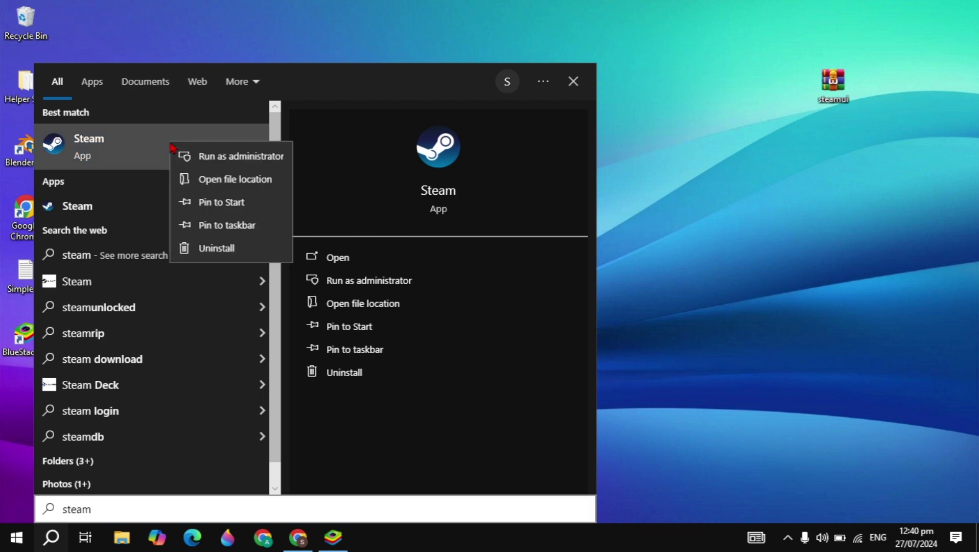
click(216, 180)
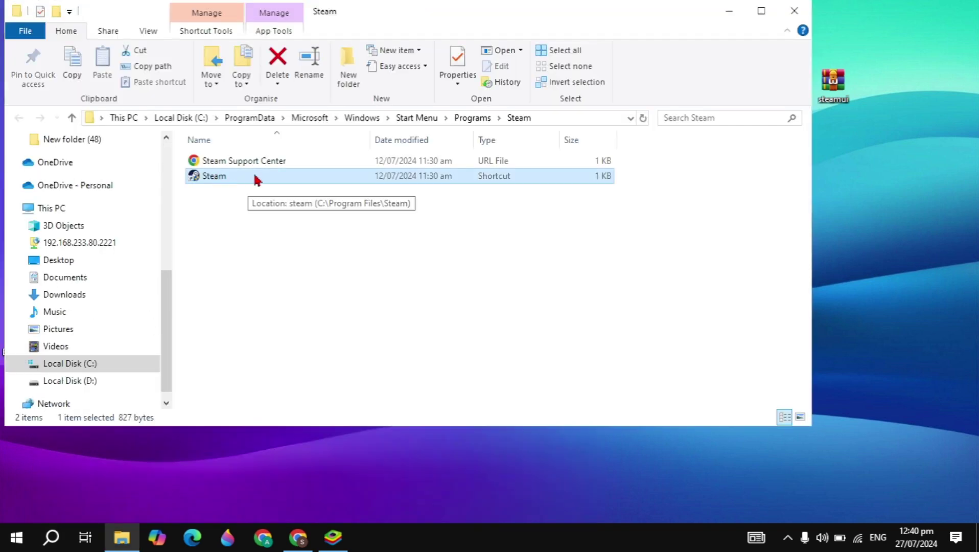
right_click(253, 177)
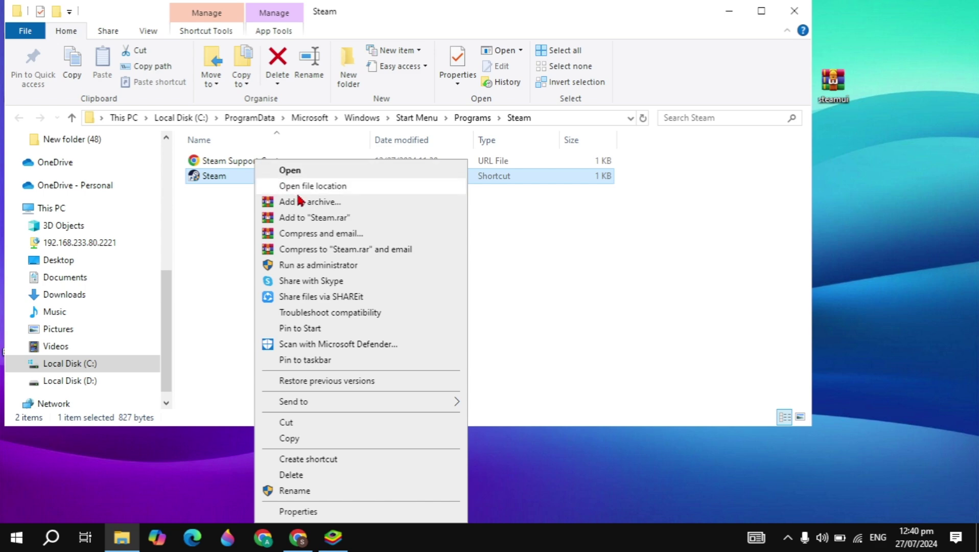
- In the Steam shortcut's Compatibility properties, enable Windows 8 compatibility mode with Run as administrator
click(310, 512)
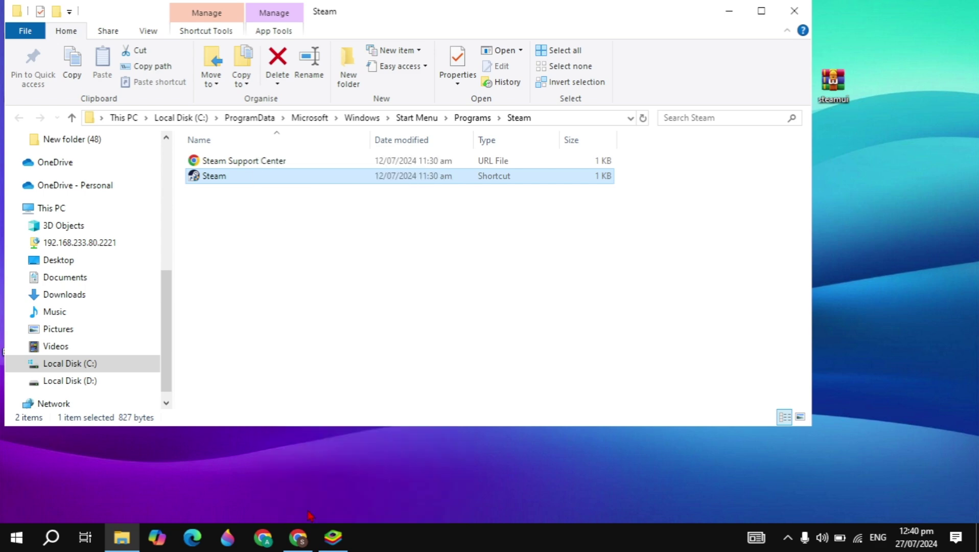
click(461, 175)
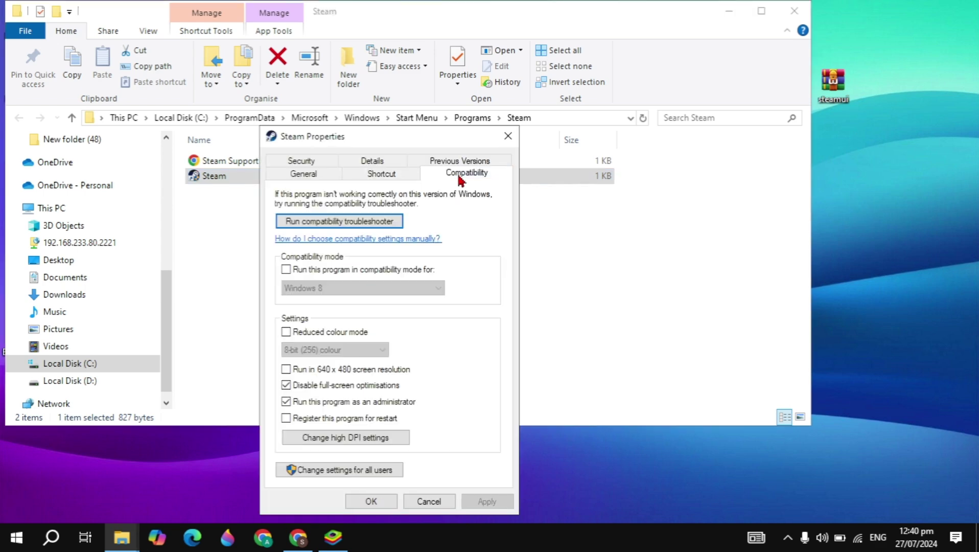
click(286, 270)
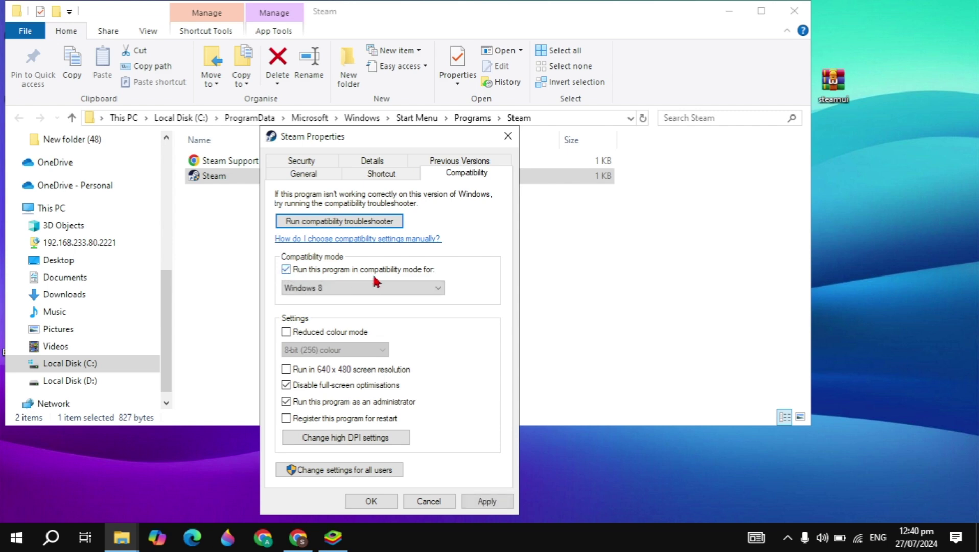
click(415, 290)
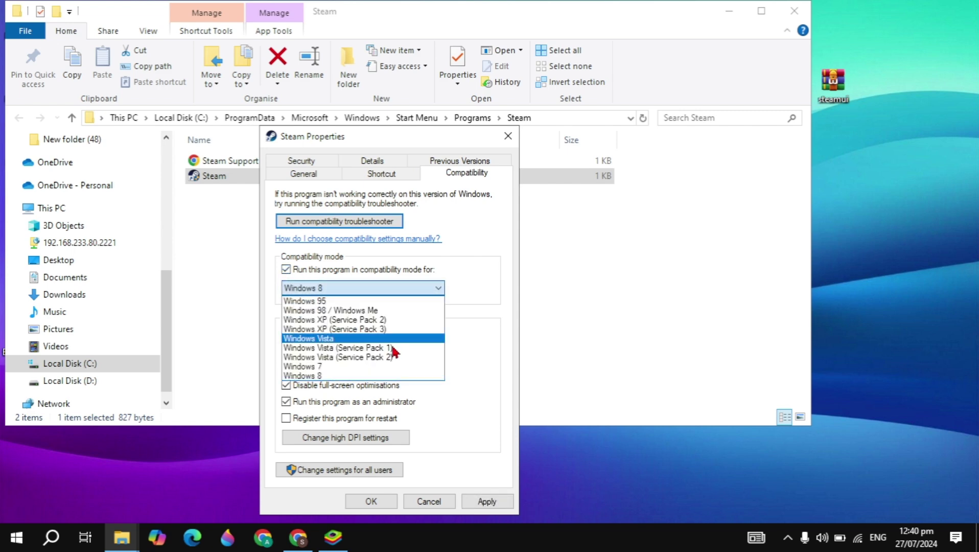
click(380, 376)
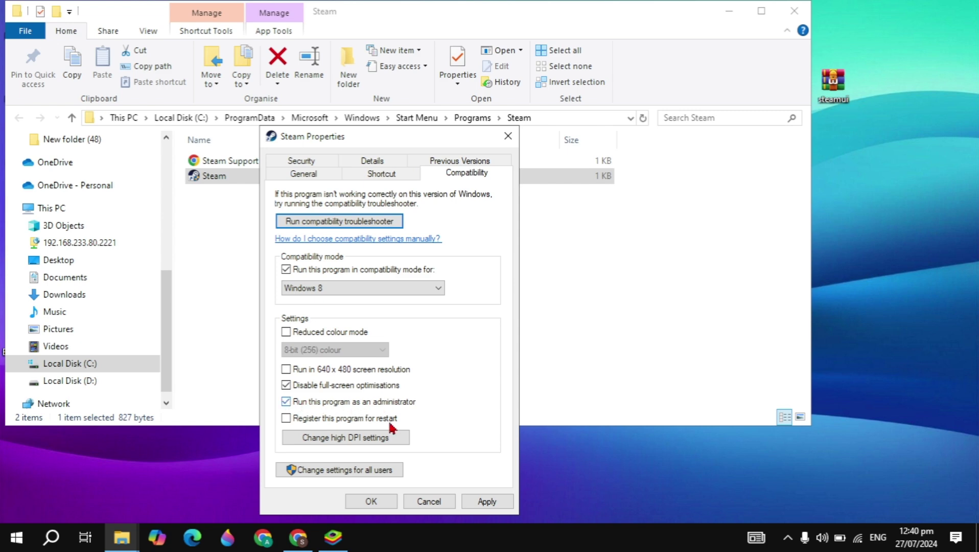
- Apply and confirm the compatibility settings, then close the Start Menu folder window
click(478, 504)
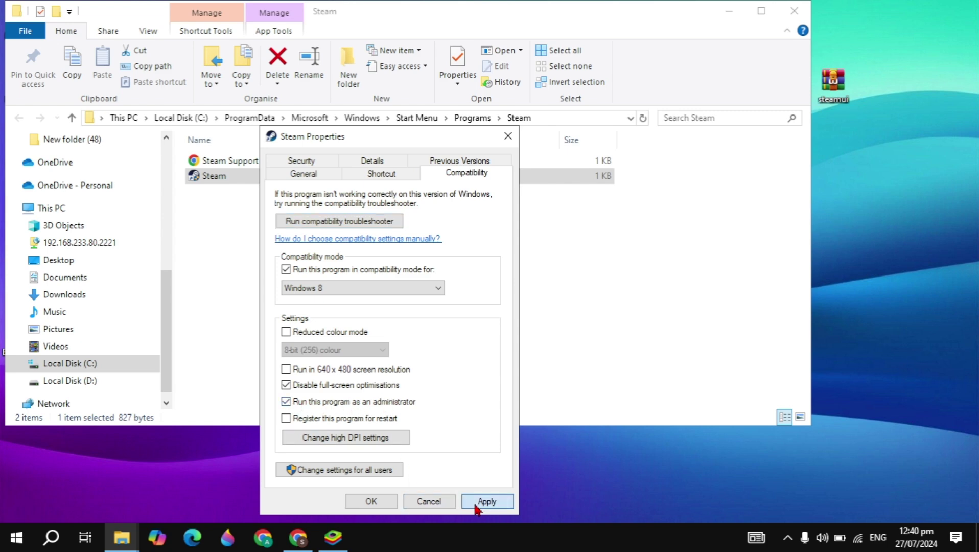
click(373, 500)
click(796, 13)
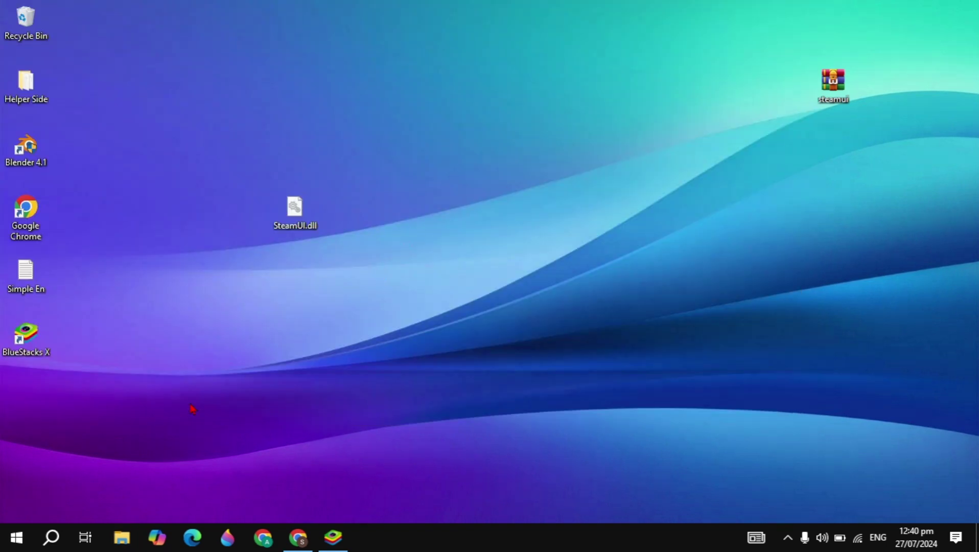
- Search %localappdata% and open the user's AppData Local folder
click(51, 538)
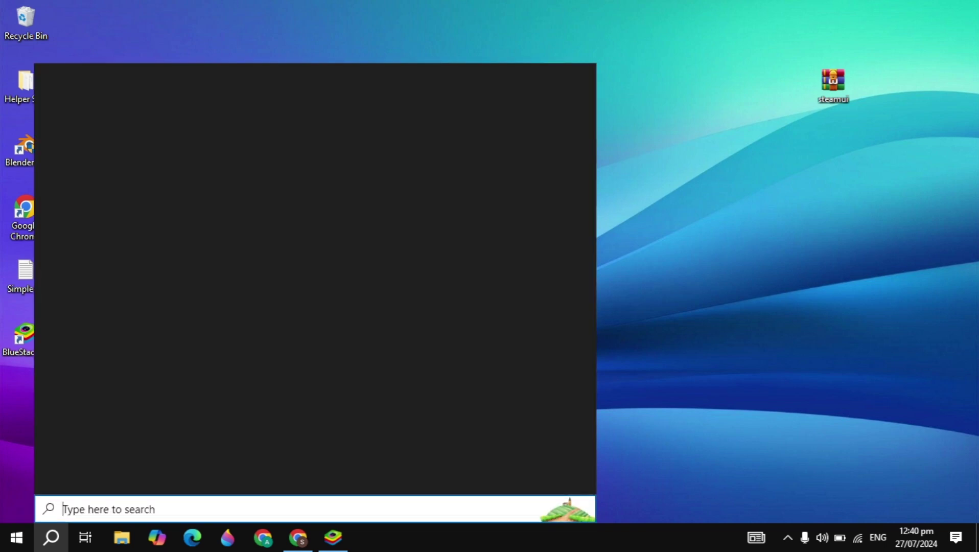
text(%)
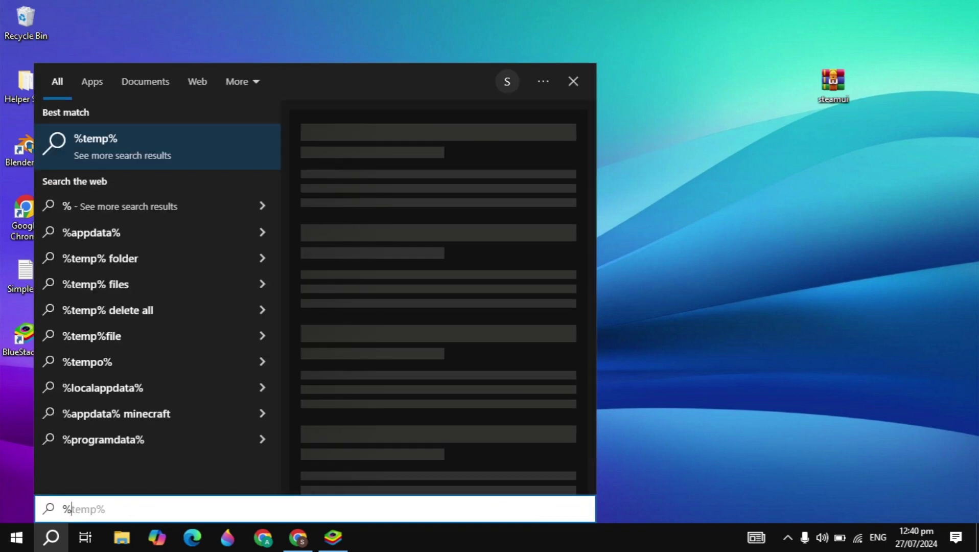
text(localapp)
text(data)
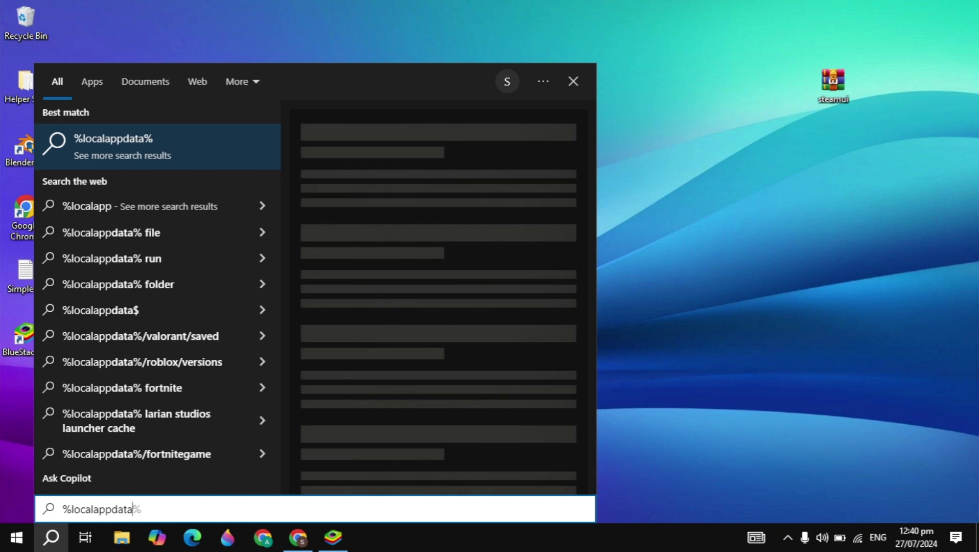
text(%)
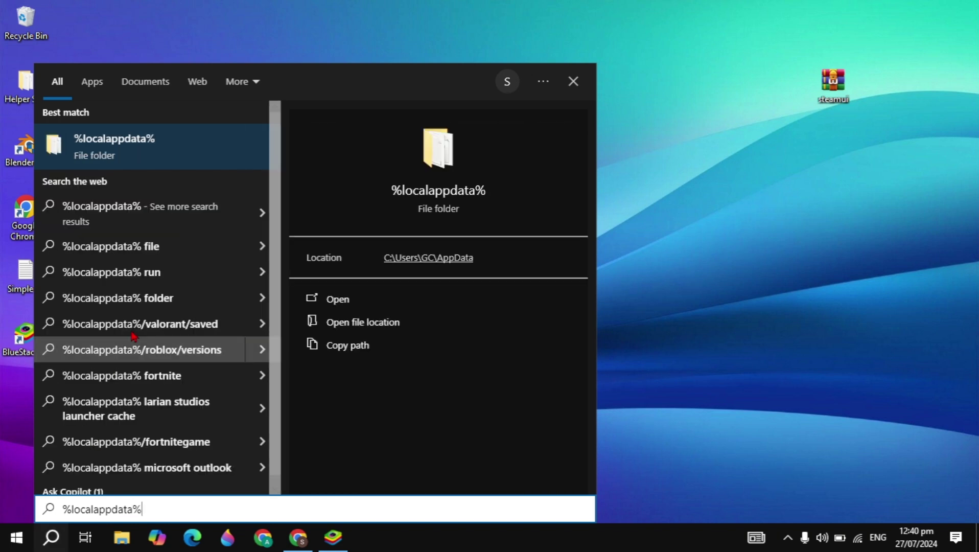
click(164, 150)
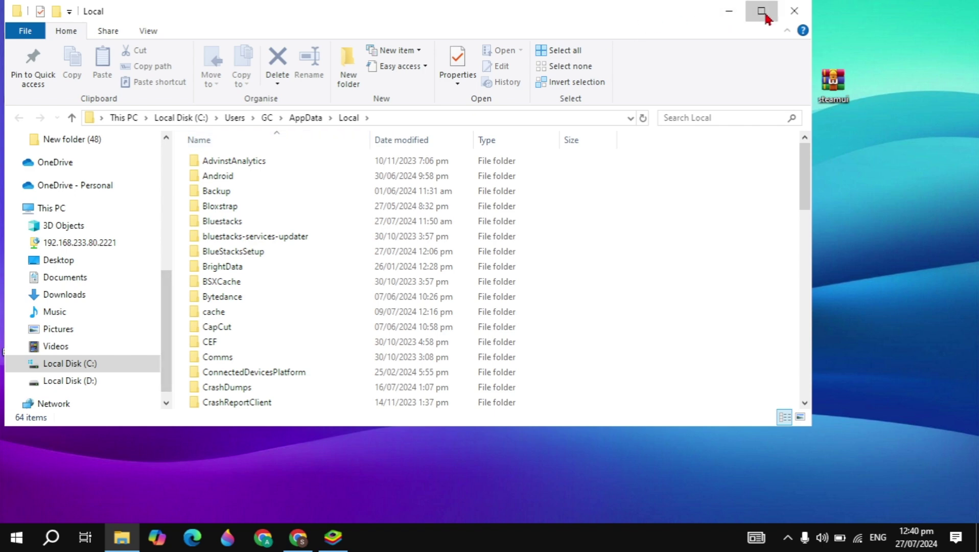
- Delete the Steam folder from local AppData and close the File Explorer window
click(762, 13)
click(293, 368)
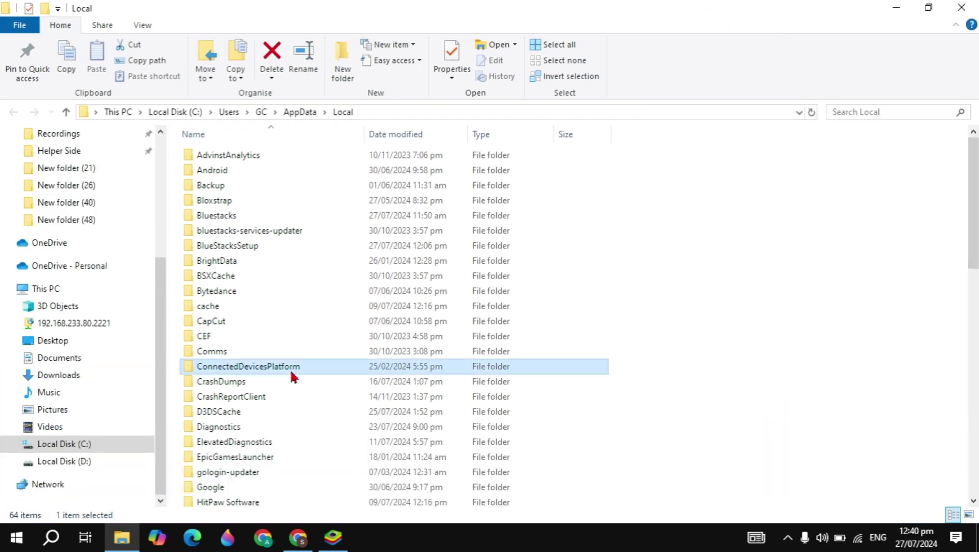
click(262, 429)
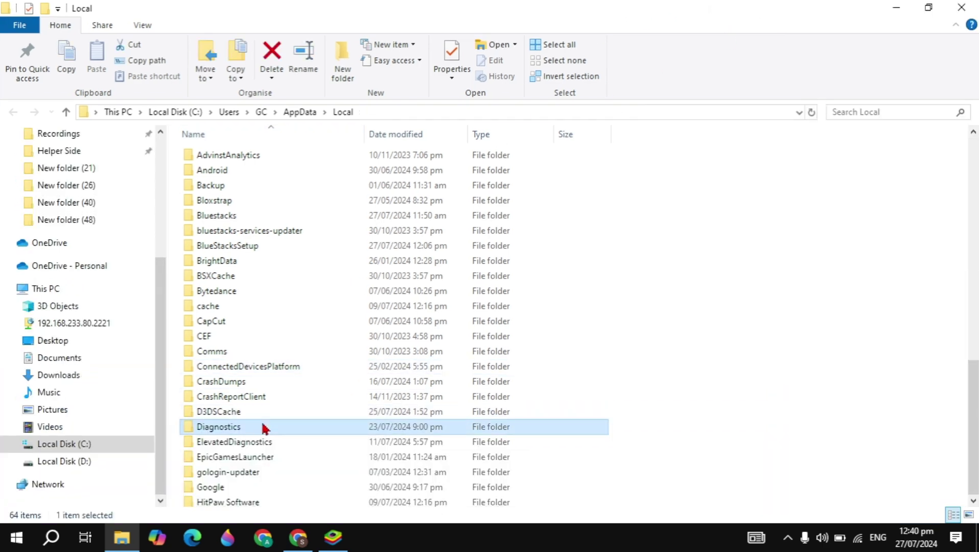
text(st)
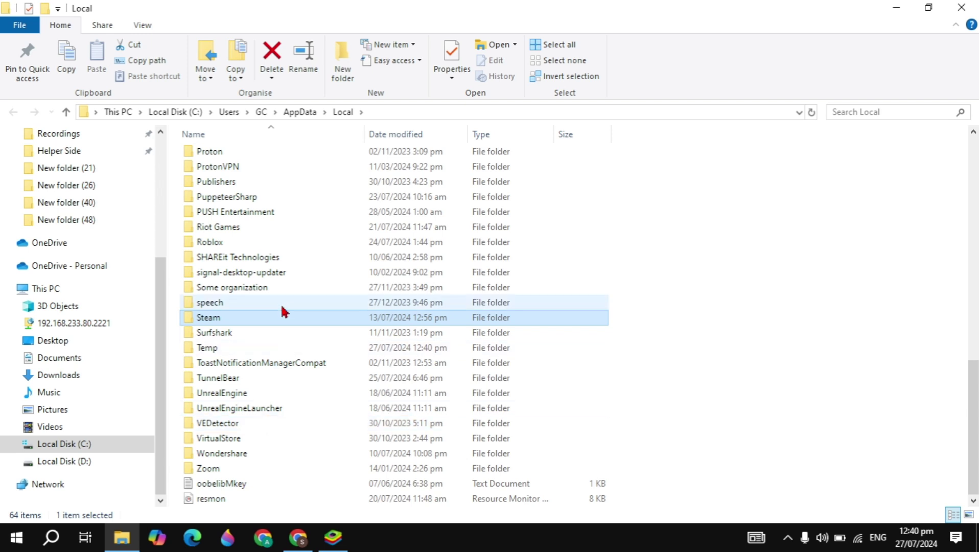
mouse_move(209, 317)
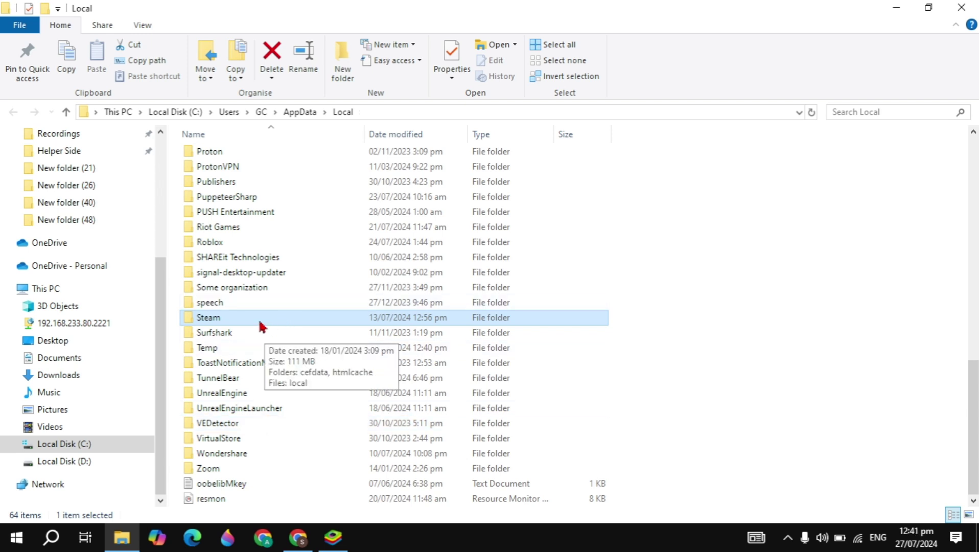
right_click(258, 325)
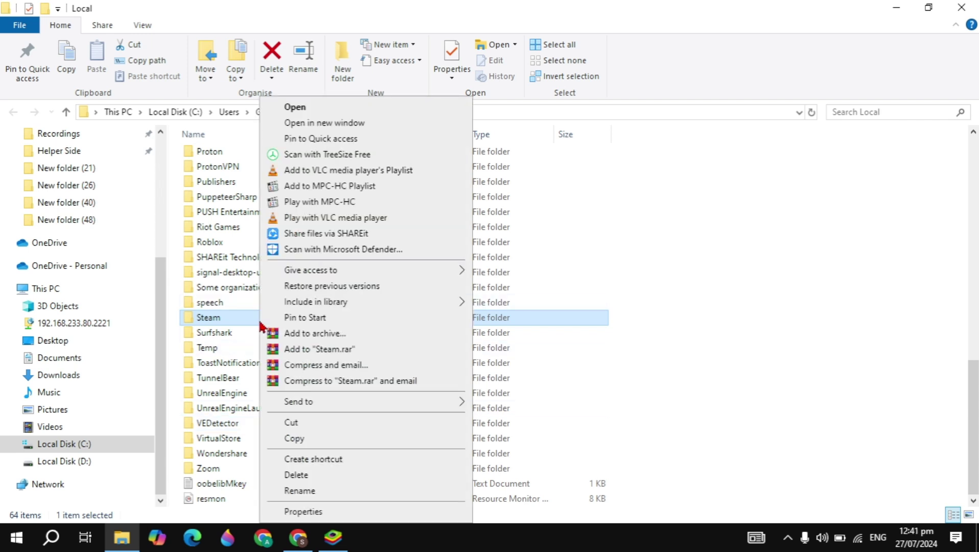
click(289, 475)
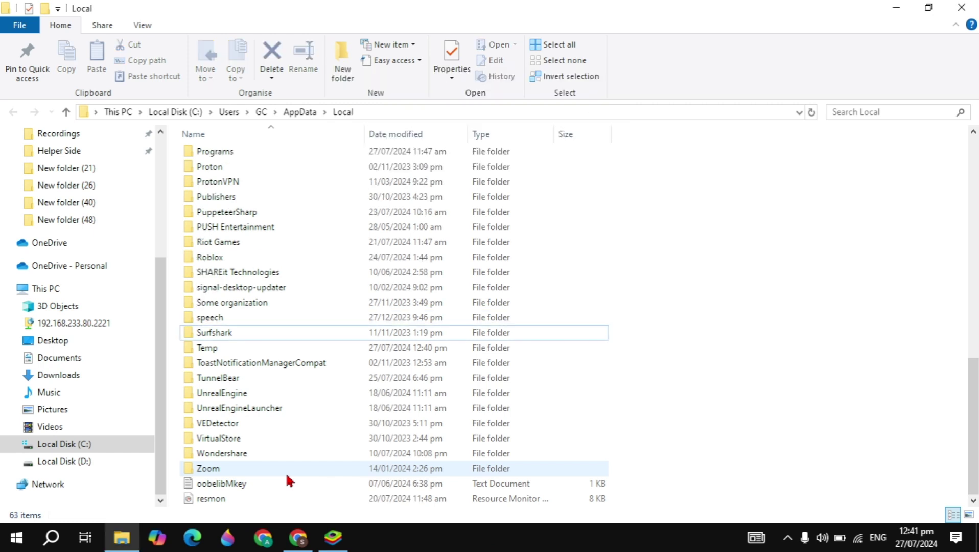
click(961, 7)
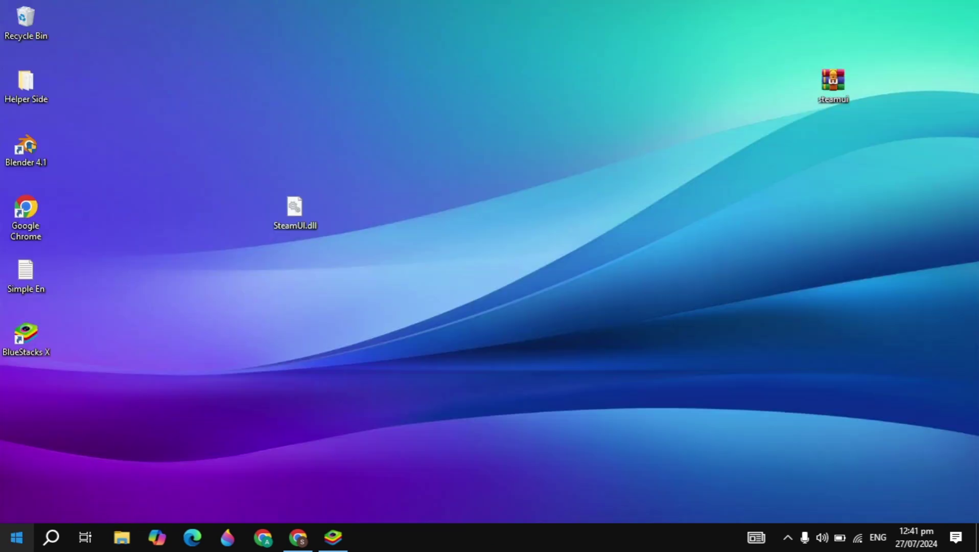
- Restart the PC from the Start menu's power options
click(16, 538)
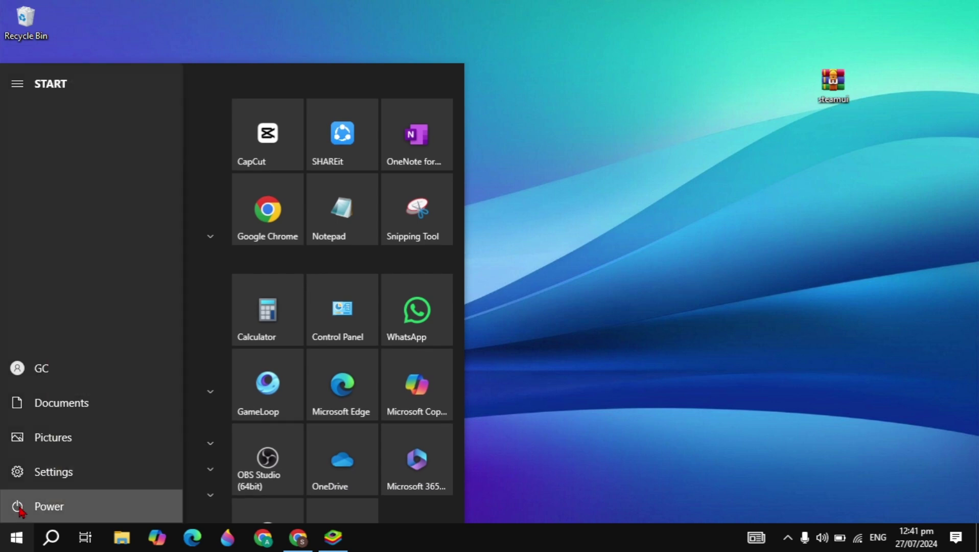
click(21, 510)
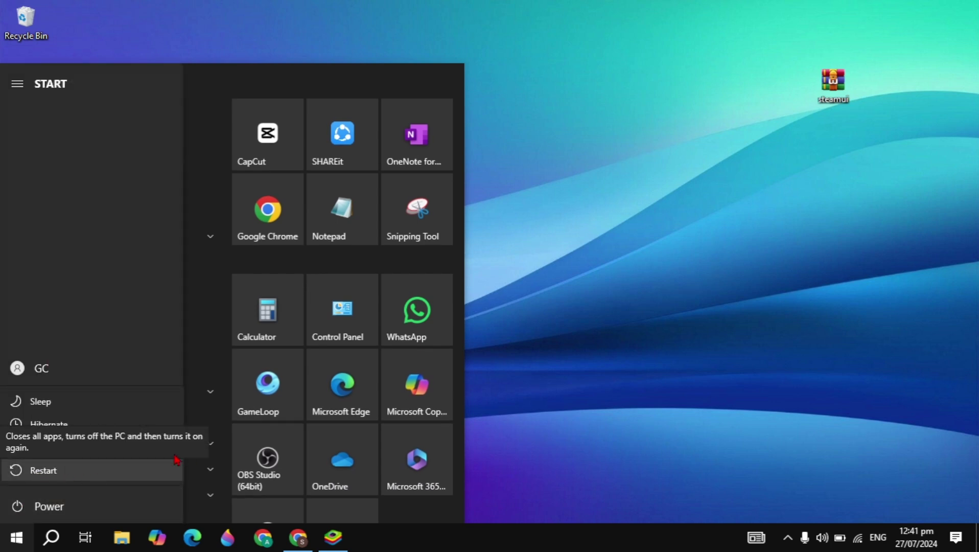
click(601, 285)
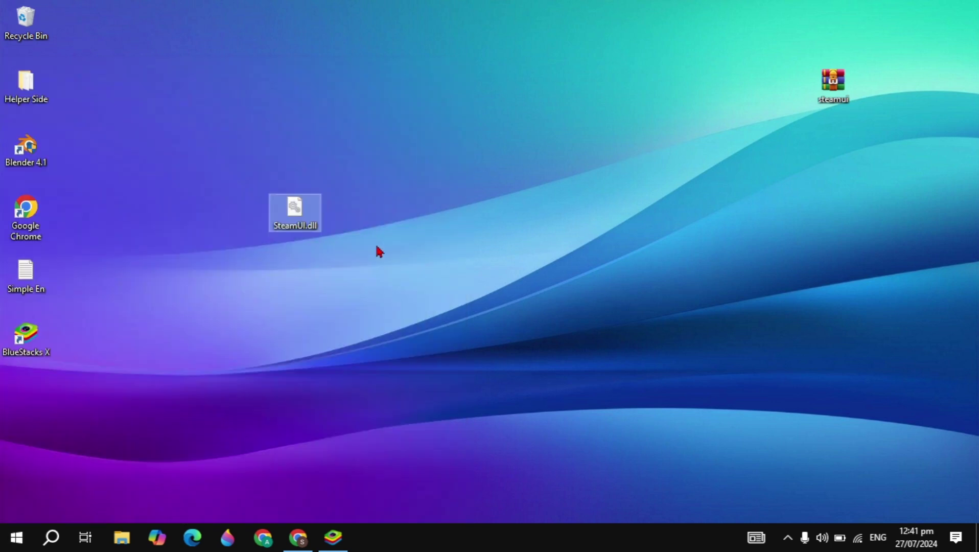
click(377, 252)
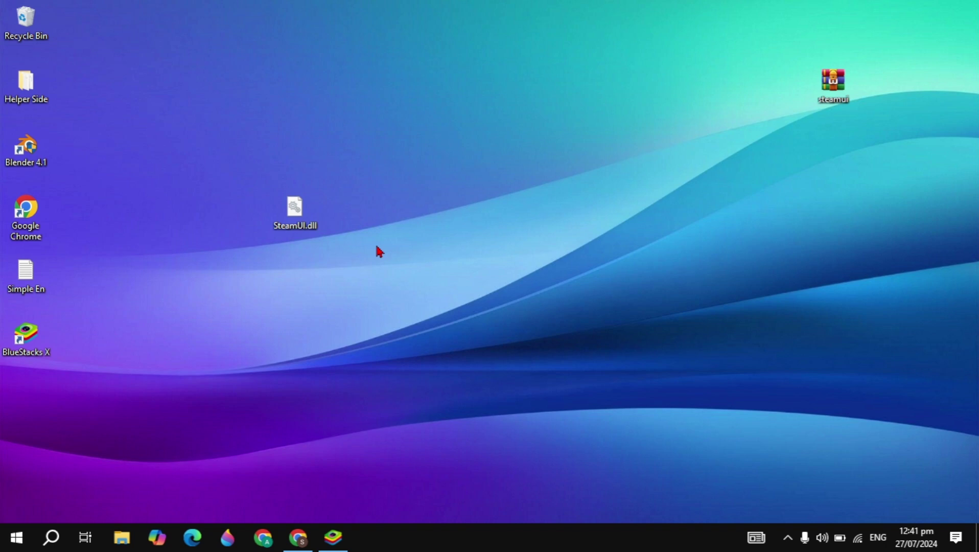